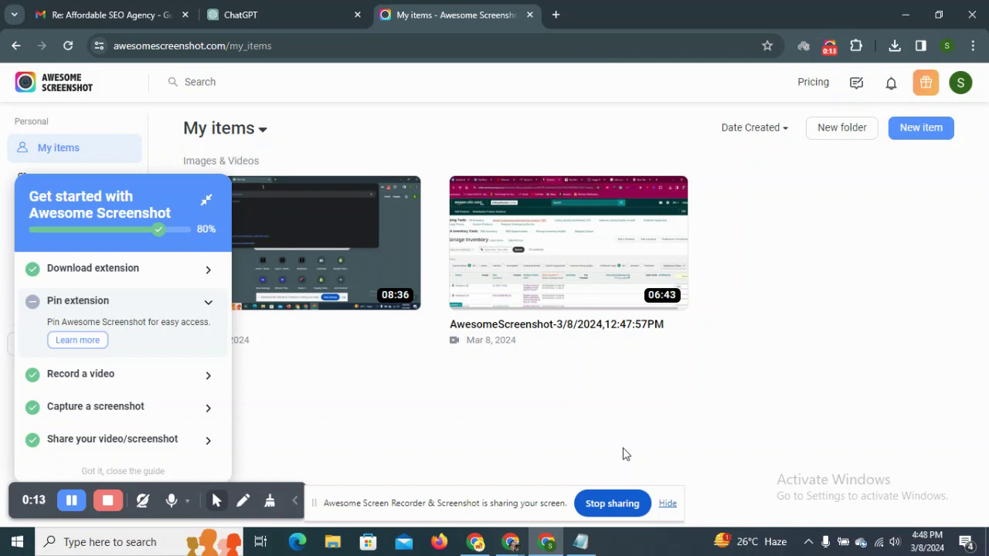
Switch to the Amazon page of the Orange Paper cleaning cloth and examine its title and style options
key(alt+Tab)
key(alt+Tab)
key(alt+Tab)
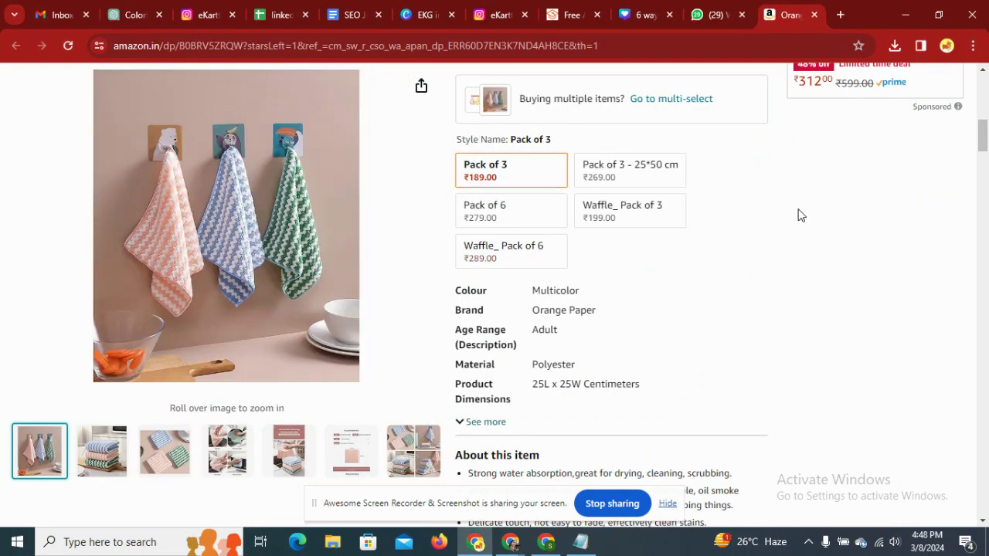
click(983, 69)
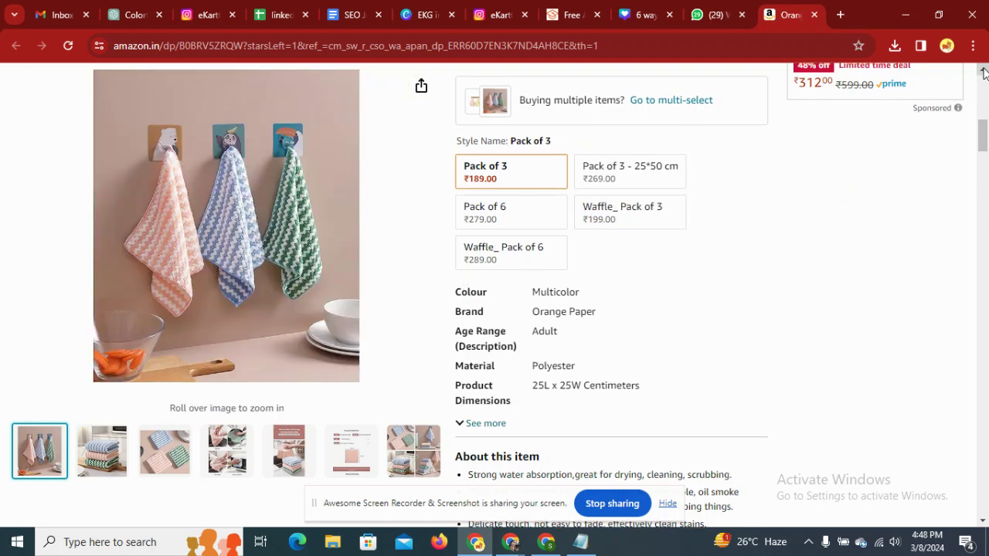
click(983, 70)
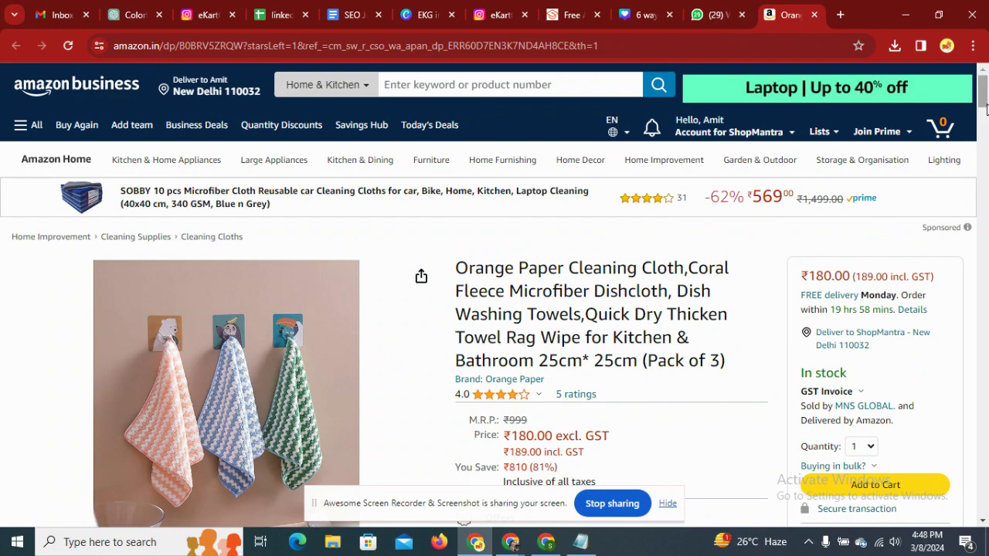
drag(985, 106, 987, 148)
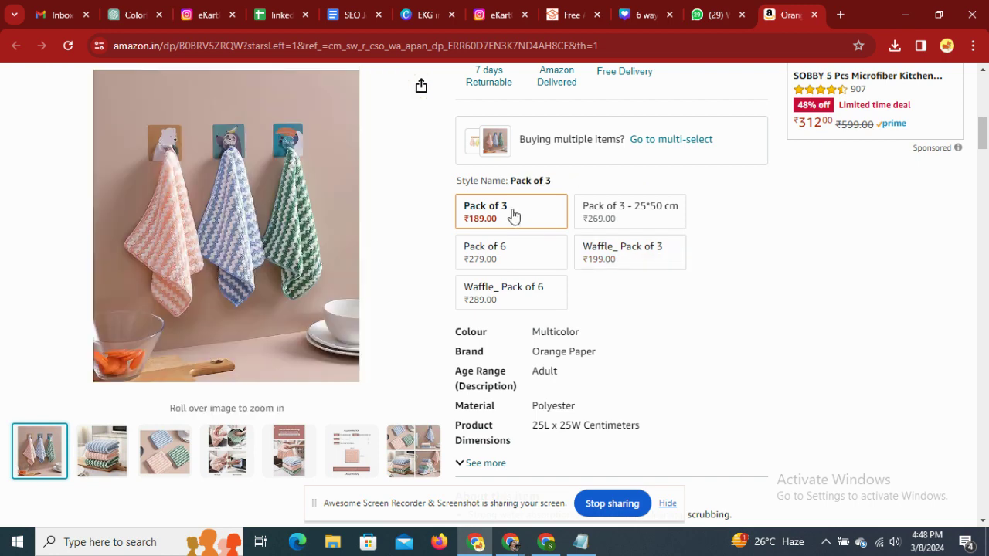
Switch to the Seller Central inventory and view the product page of the Medlas Cleaning Cloth listing
key(alt+Tab)
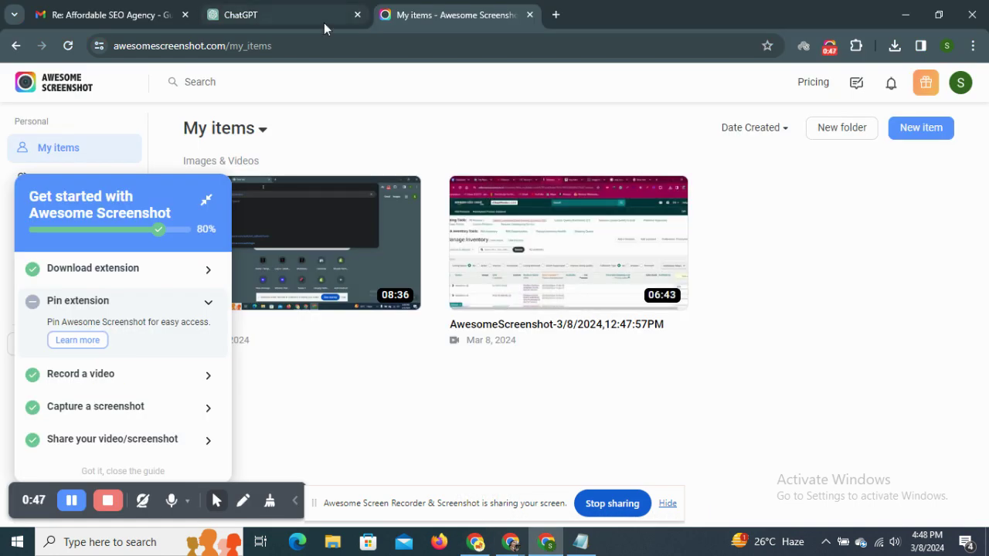
key(alt+Tab)
key(alt+Tab)
key(alt+Tab)
key(alt+Tab)
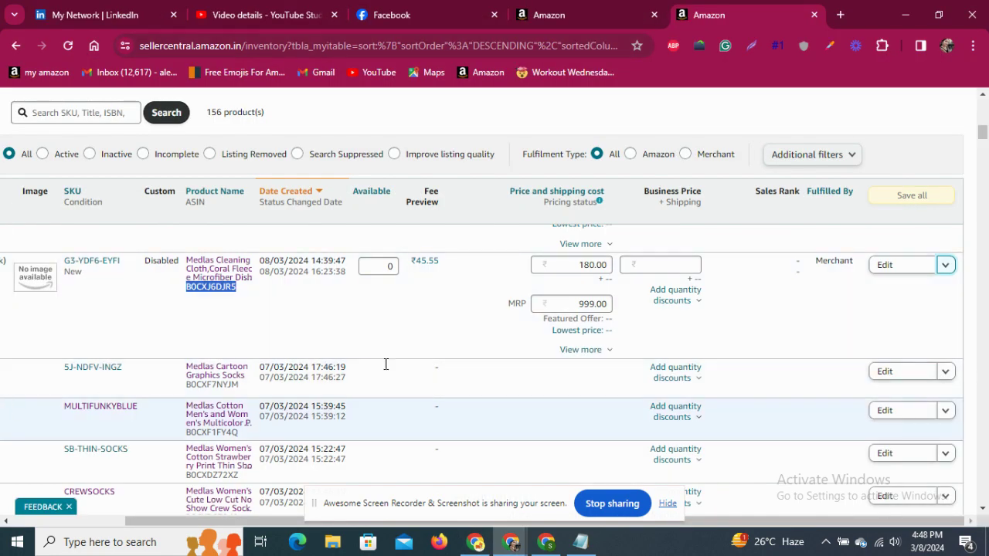
drag(764, 522, 608, 554)
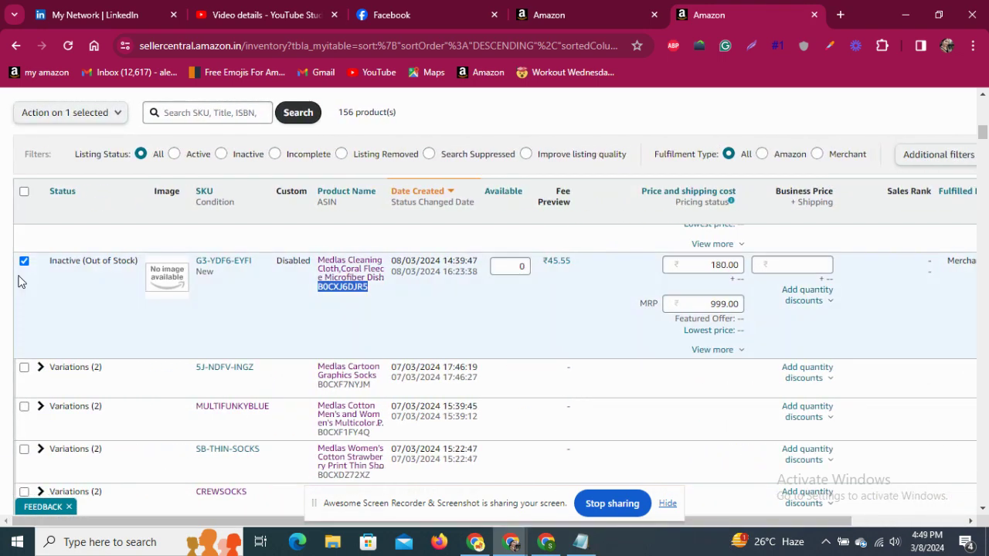
click(23, 264)
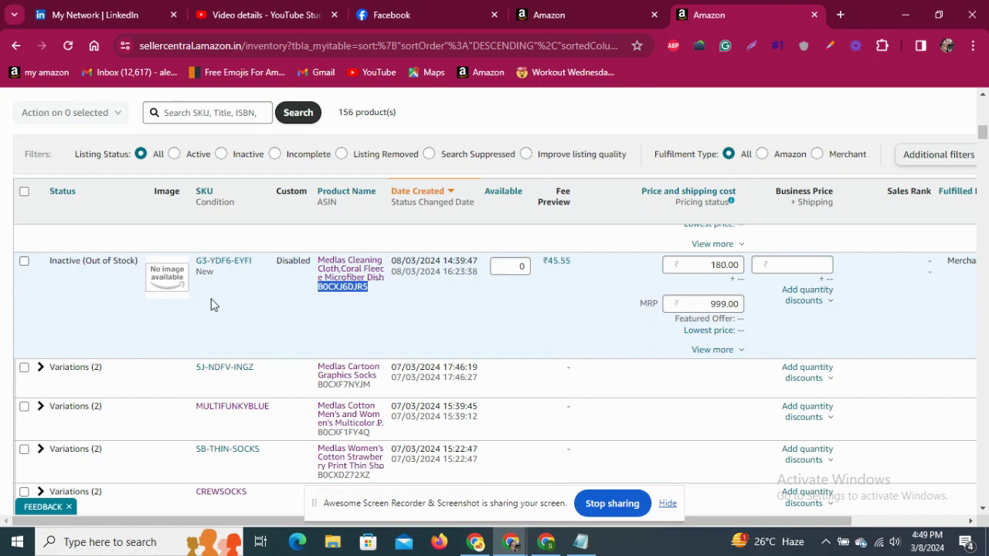
click(362, 270)
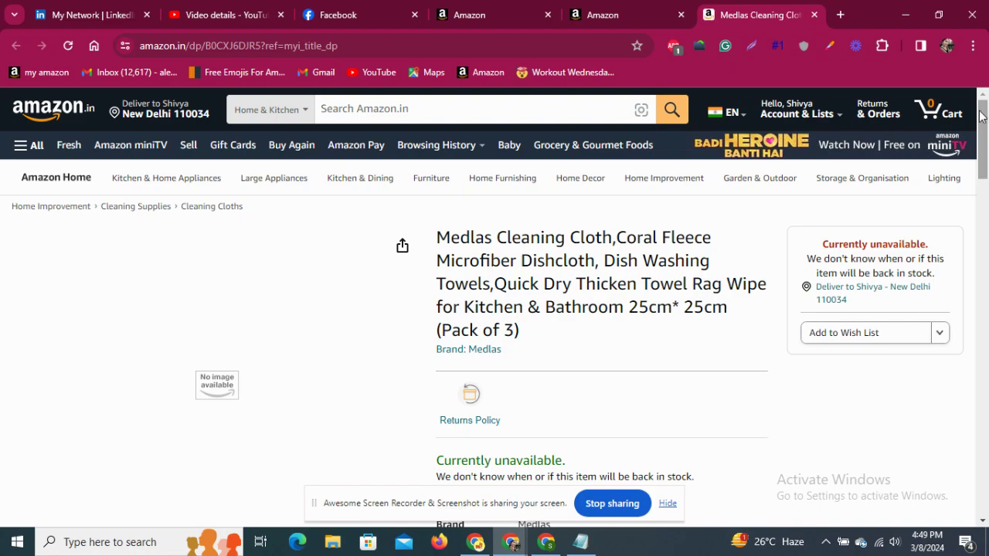
drag(979, 114, 988, 66)
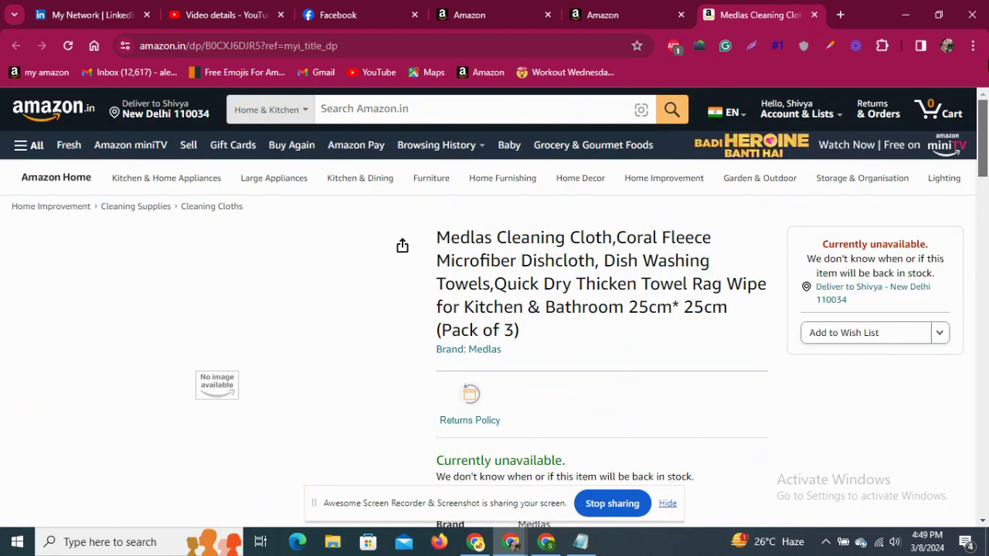
click(816, 16)
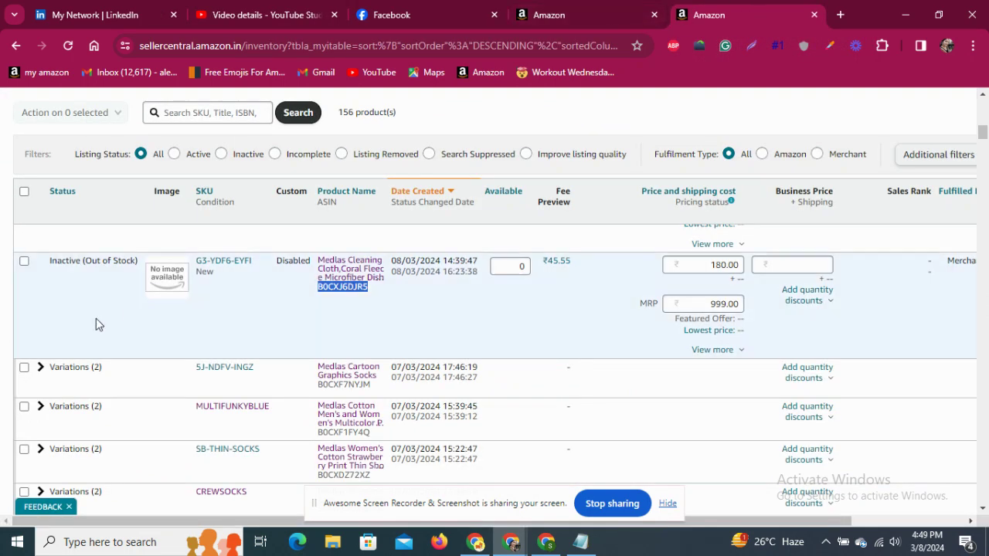
Select the Medlas Cleaning Cloth listing with SKU G3-YDF6-EYFI in the inventory and create a copy of it
click(23, 261)
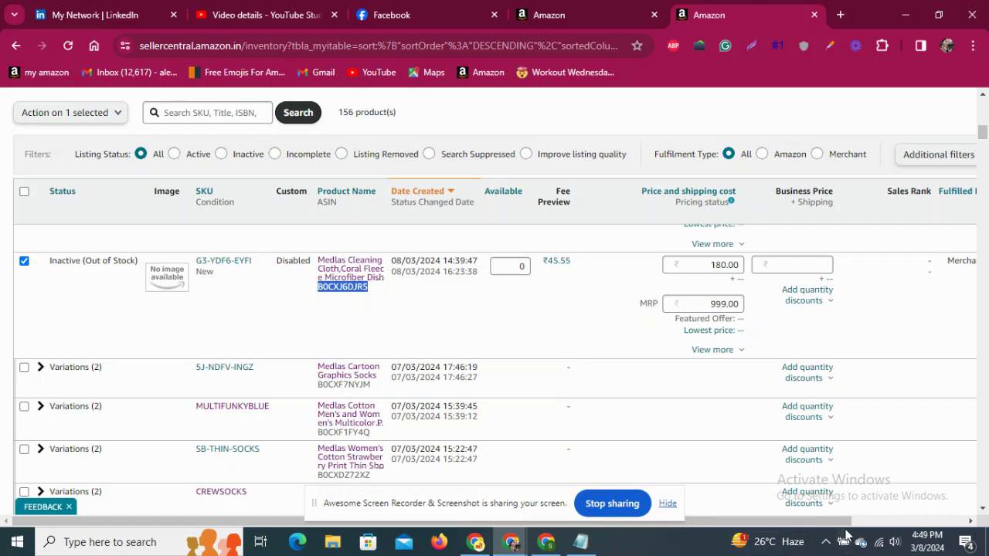
drag(840, 522, 983, 513)
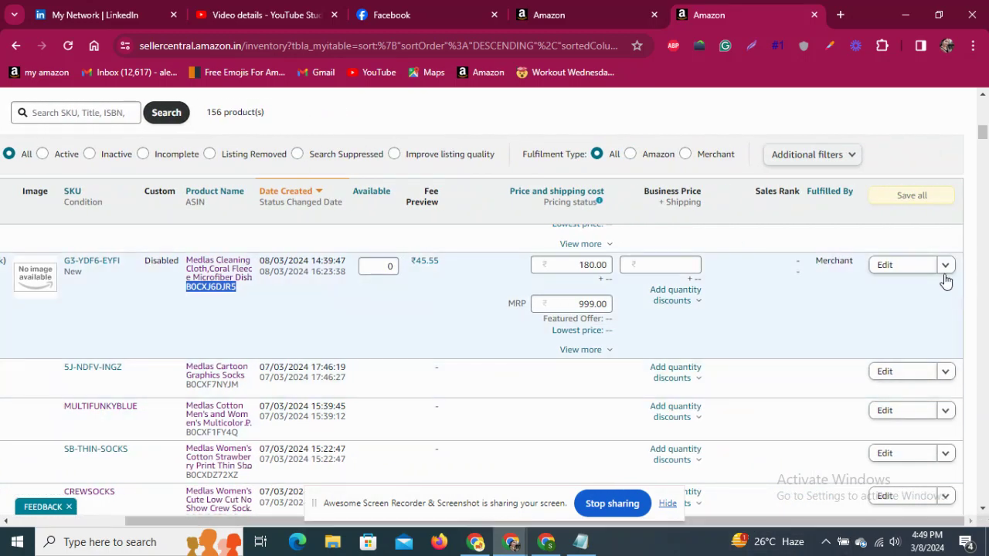
click(944, 264)
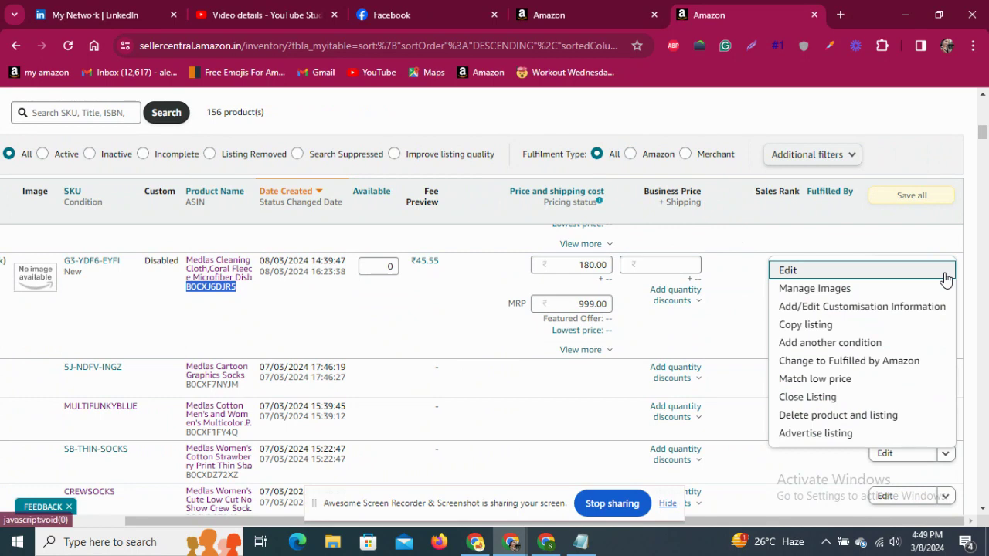
click(865, 327)
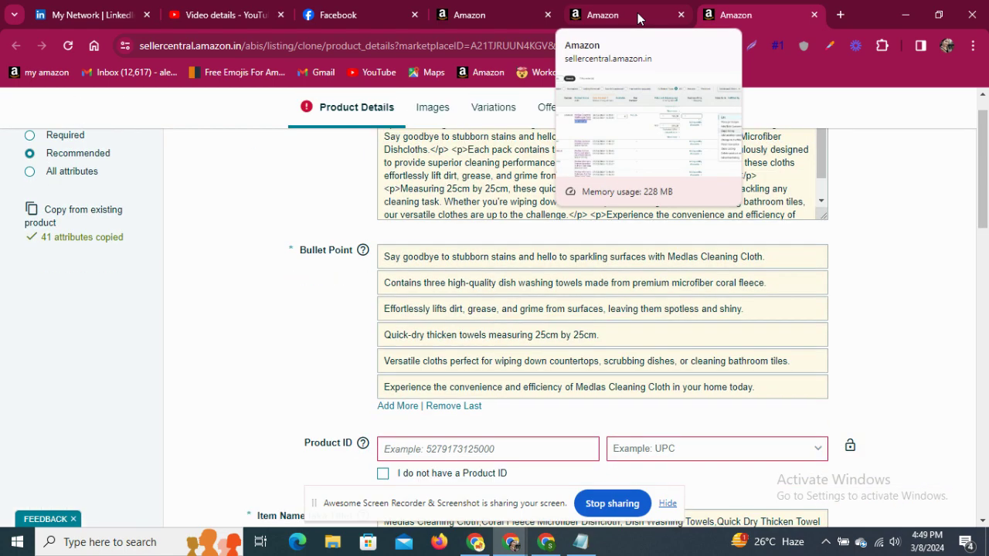
Check the original listing's SKU and ASIN in the Notepad note, and mark the copied listing as having no product ID
click(598, 14)
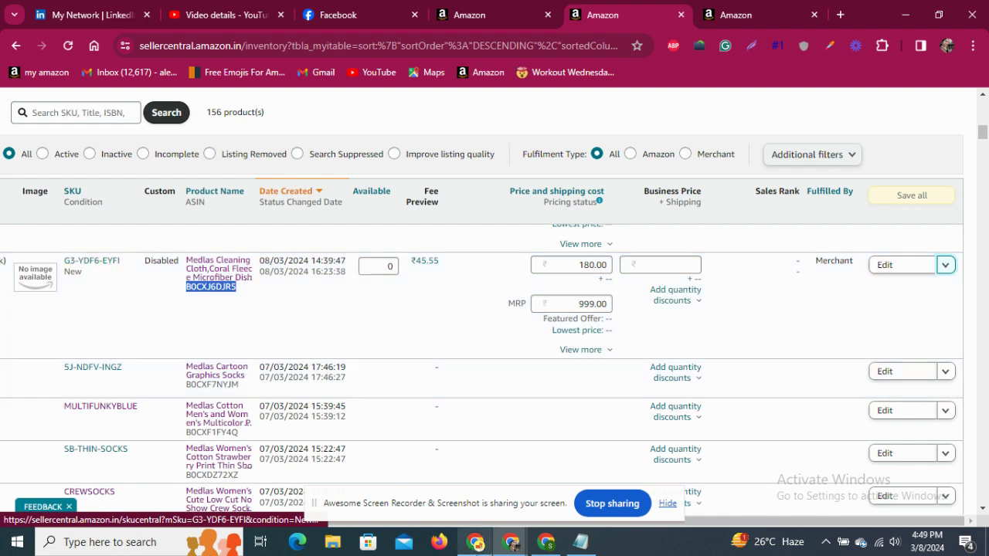
click(579, 544)
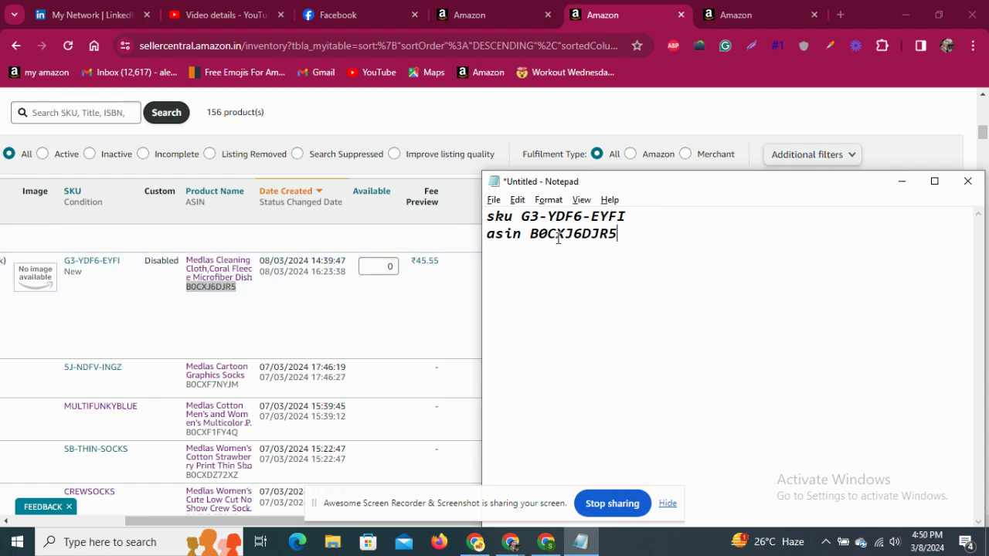
click(763, 9)
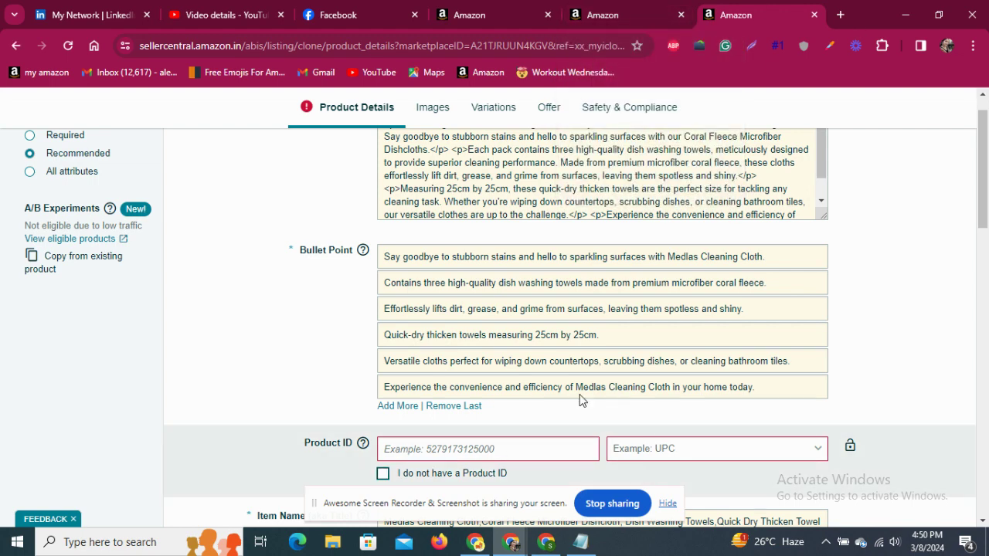
click(383, 473)
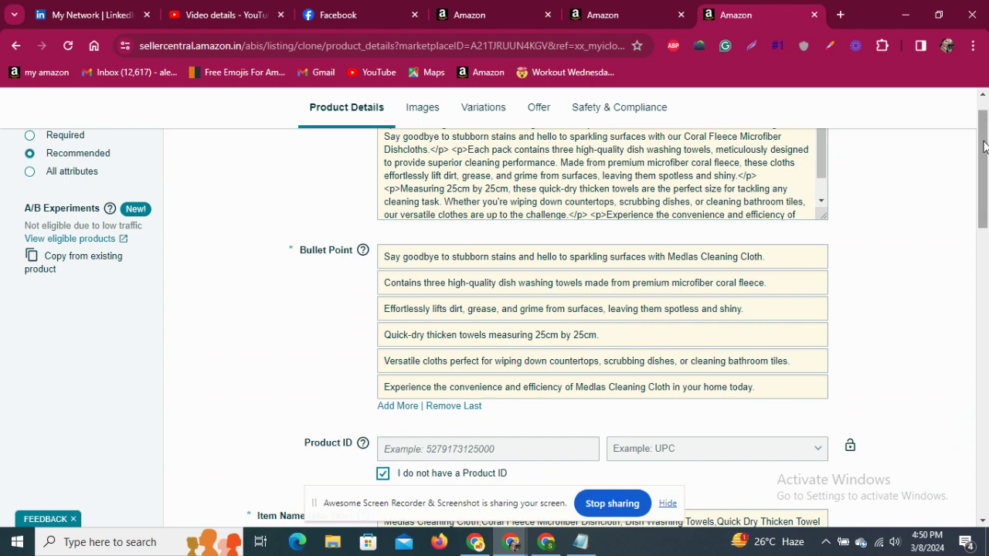
mouse_move(982, 147)
mouse_down()
mouse_move(984, 114)
mouse_move(986, 405)
mouse_move(986, 128)
mouse_up()
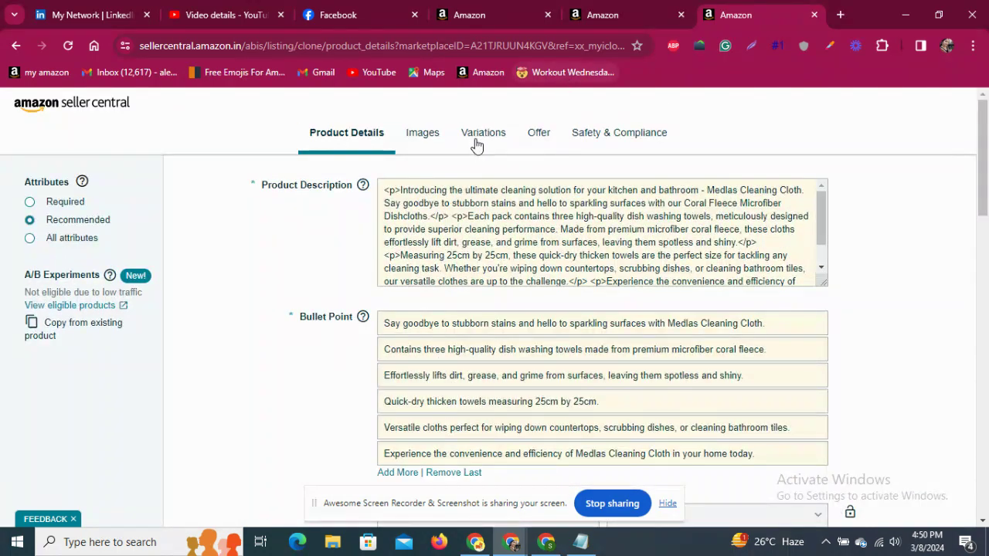
click(427, 142)
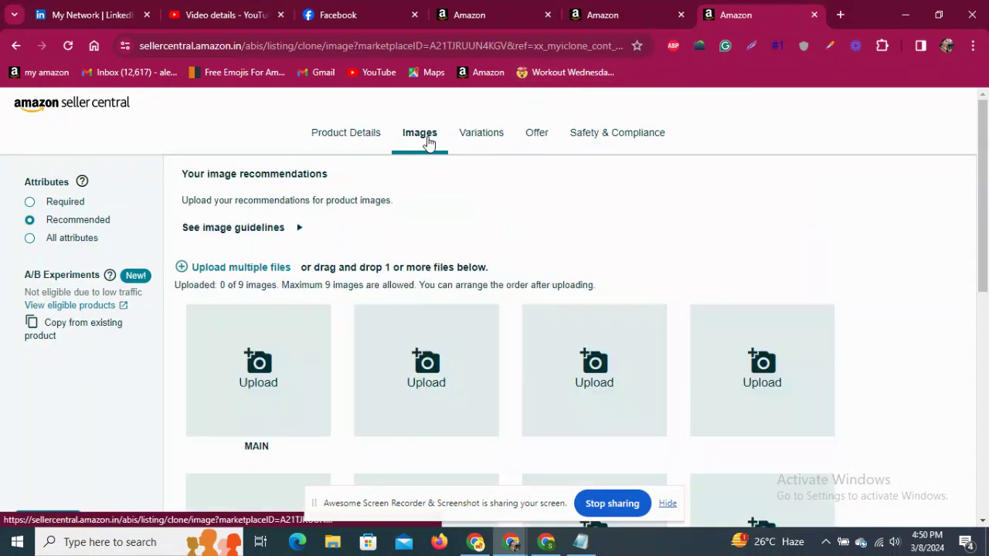
click(263, 354)
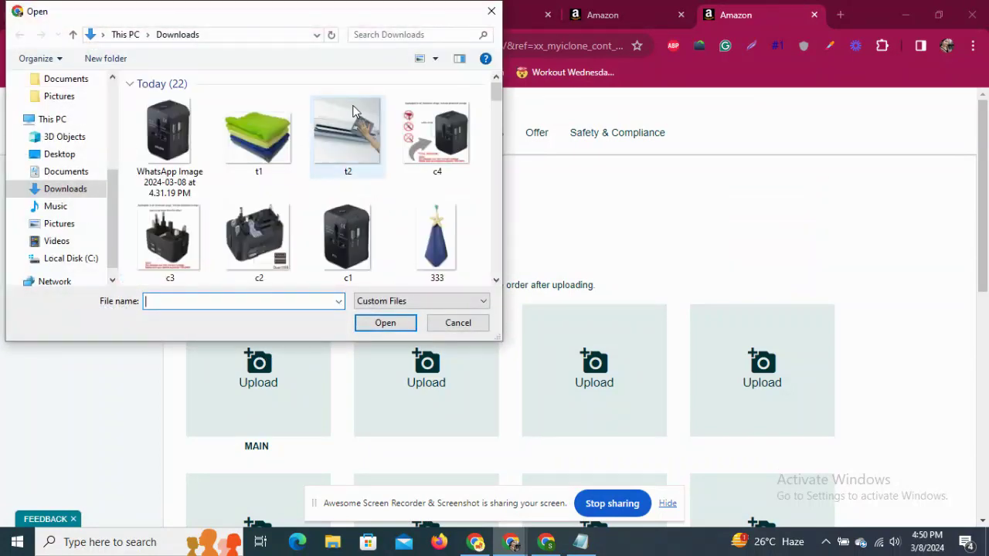
click(491, 11)
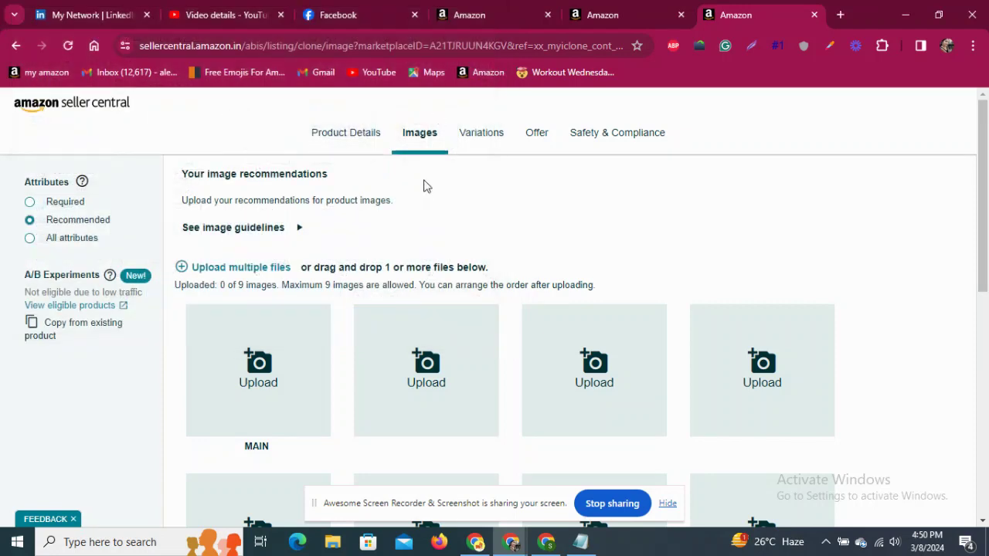
Choose Style as the copied listing's variation type and look through the suggested style values
click(479, 138)
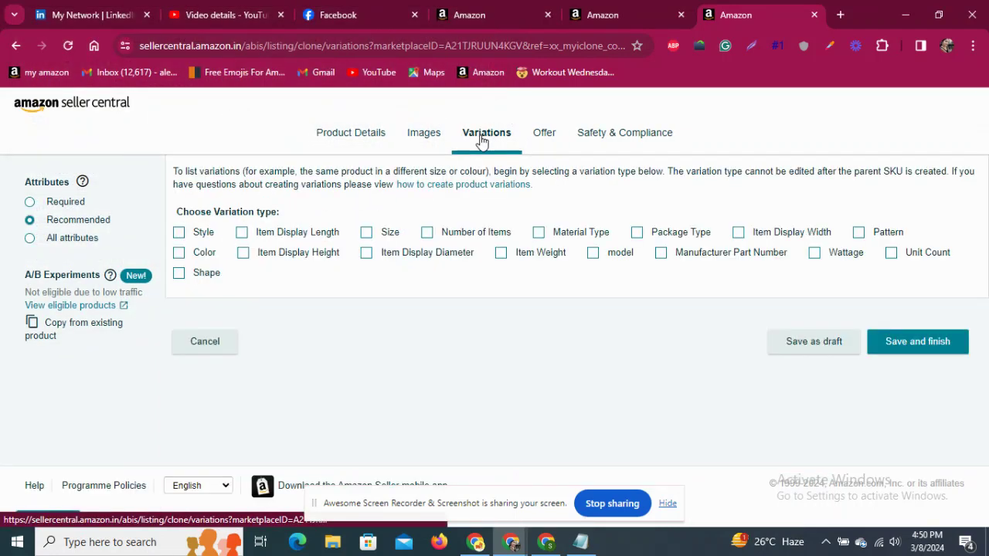
click(178, 233)
click(427, 425)
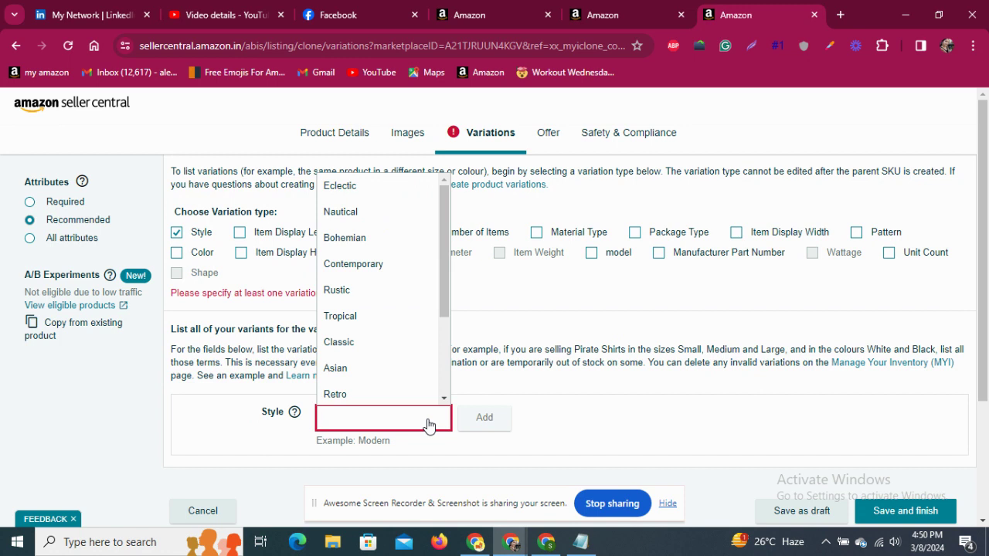
drag(441, 275, 445, 242)
Check the style names on the Orange Paper product page and add "Pack of 3" as the first style variant
click(387, 420)
key(alt+Tab)
key(alt+Tab)
key(alt+Tab)
key(alt+Tab)
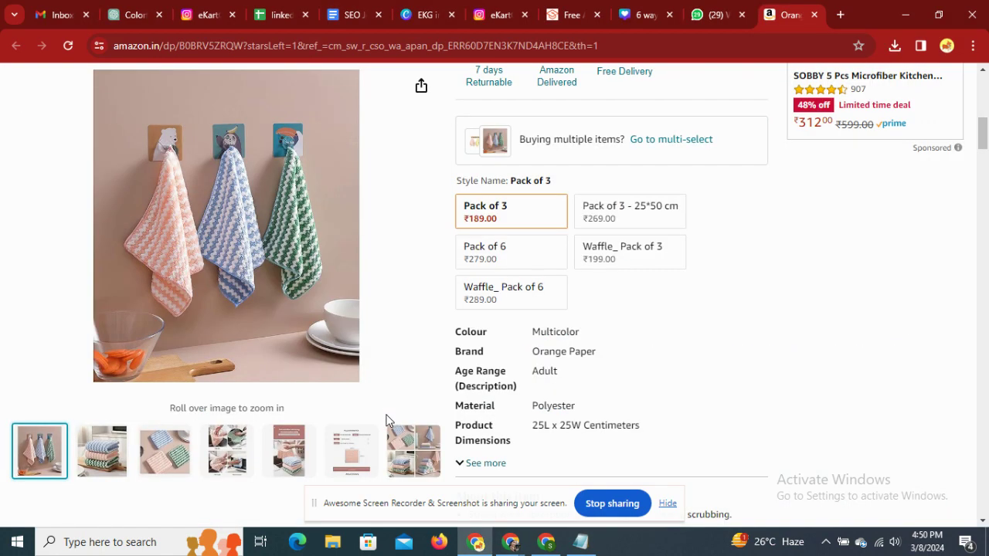
key(alt+Tab)
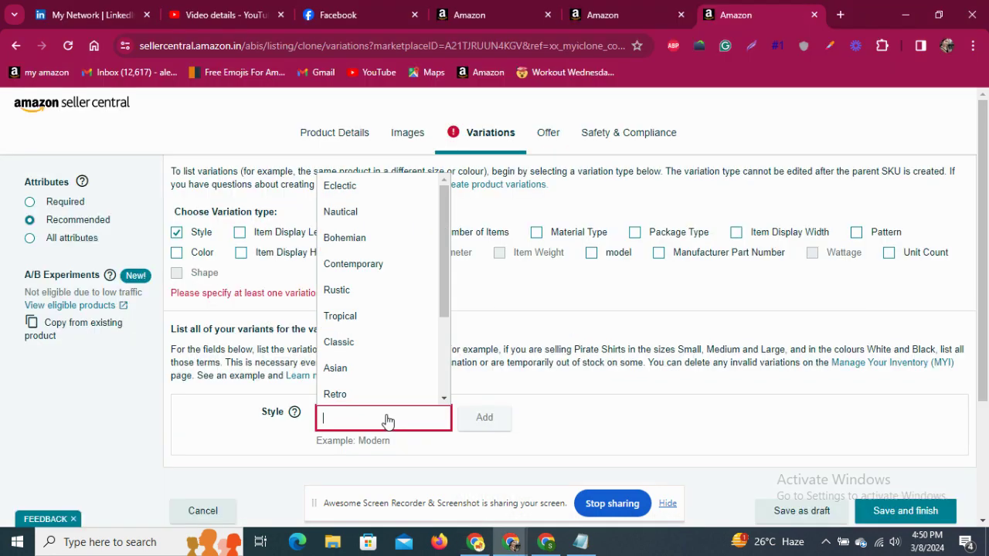
text(Pack of 3)
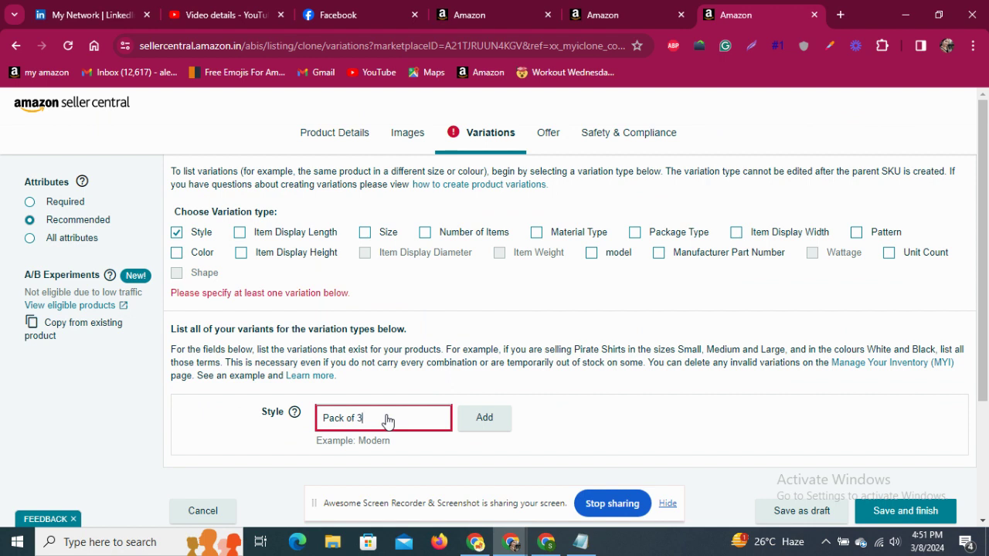
click(471, 417)
Add "Pack of 3 - 25*50 cm" as a second style variant, matching the Orange Paper product's option
click(389, 409)
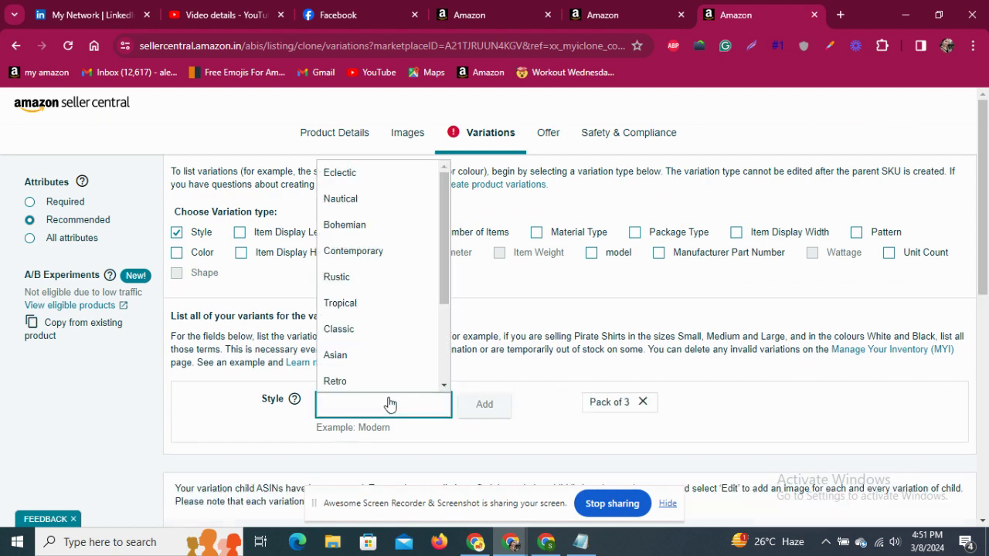
text(Pack of)
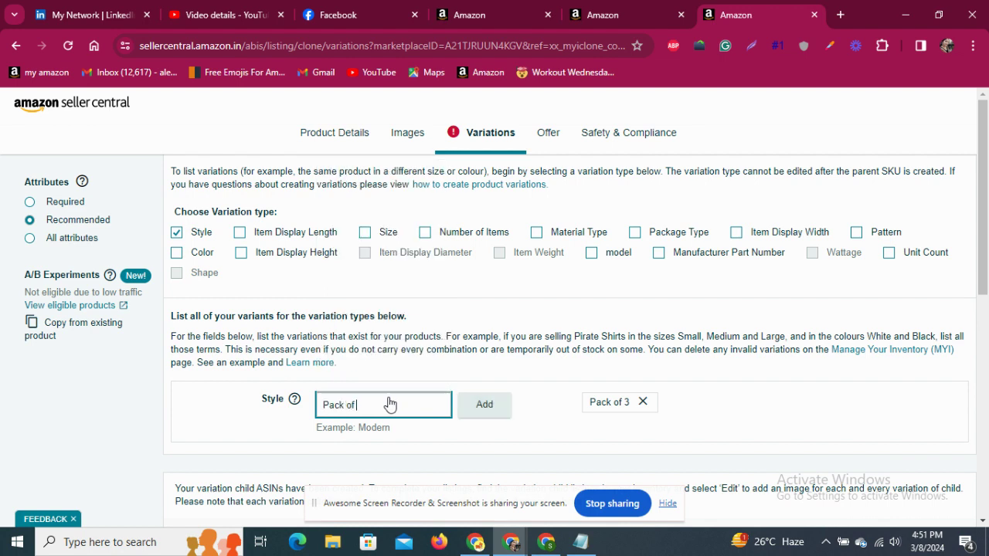
text( 3 -)
key(alt+Tab)
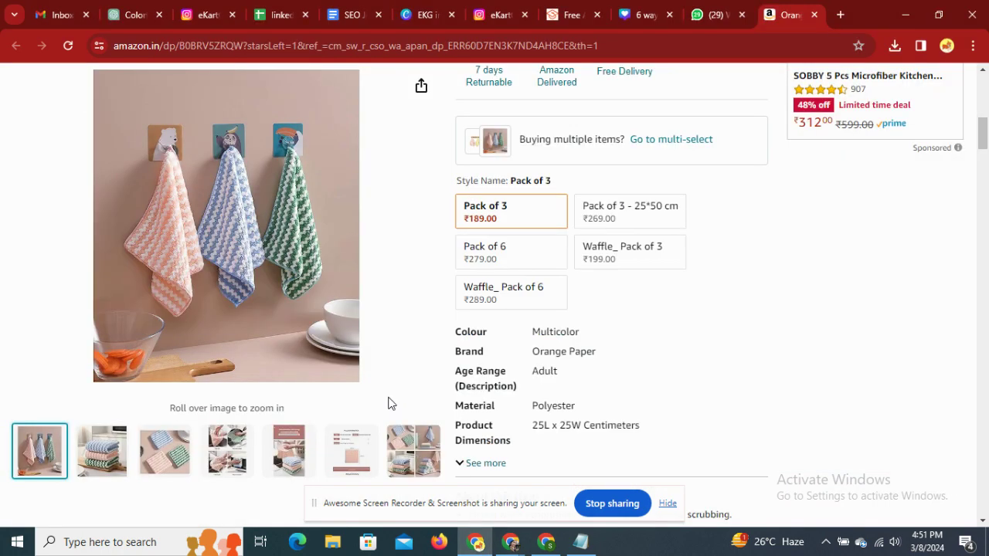
key(alt+Tab)
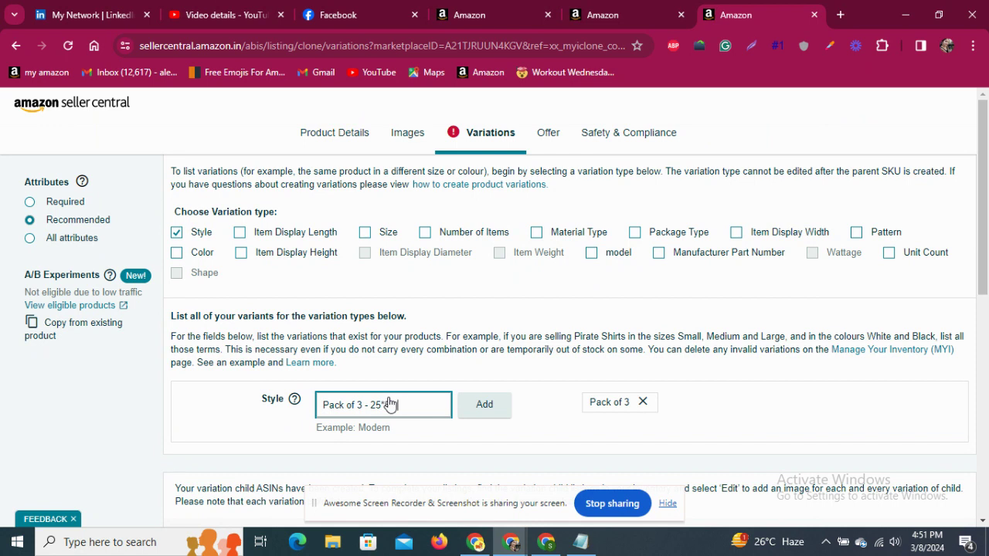
click(492, 416)
Add "Pack of 6" as a third style variant, following the Orange Paper product's options
key(alt+Tab)
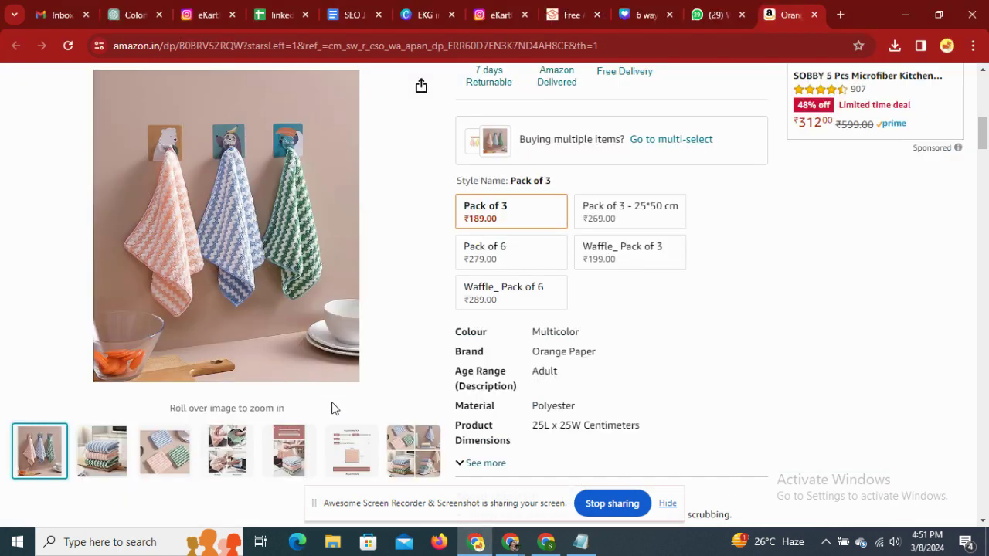
key(alt+Tab)
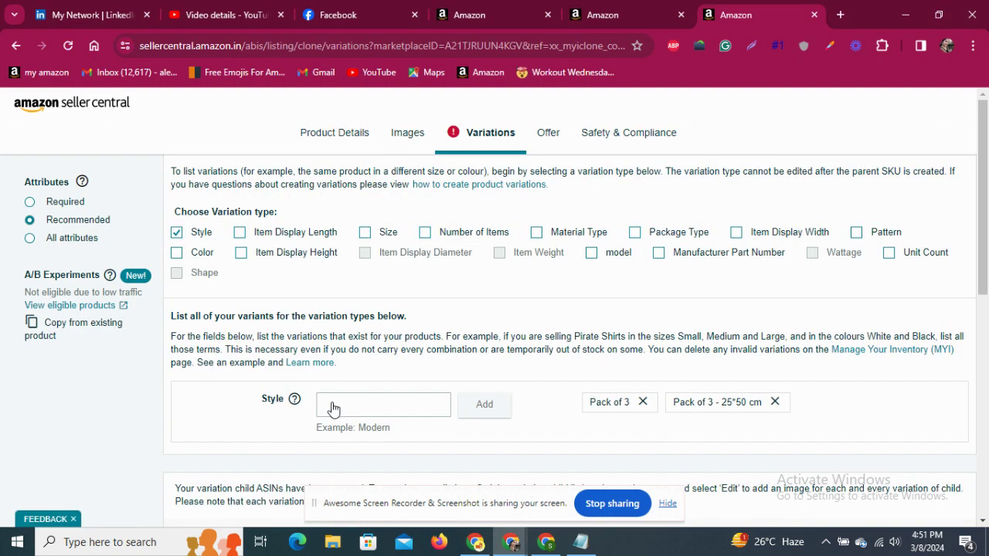
click(333, 409)
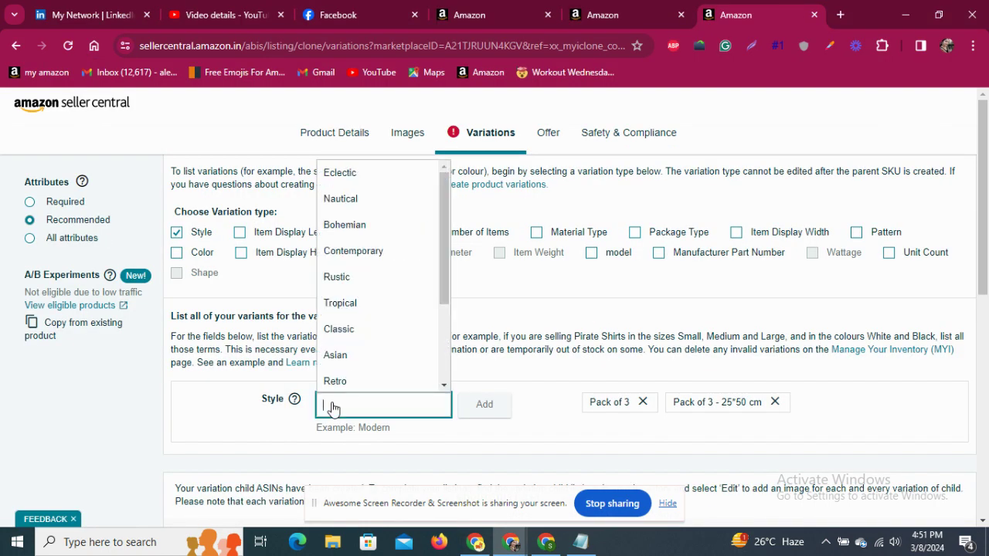
text(Pack of)
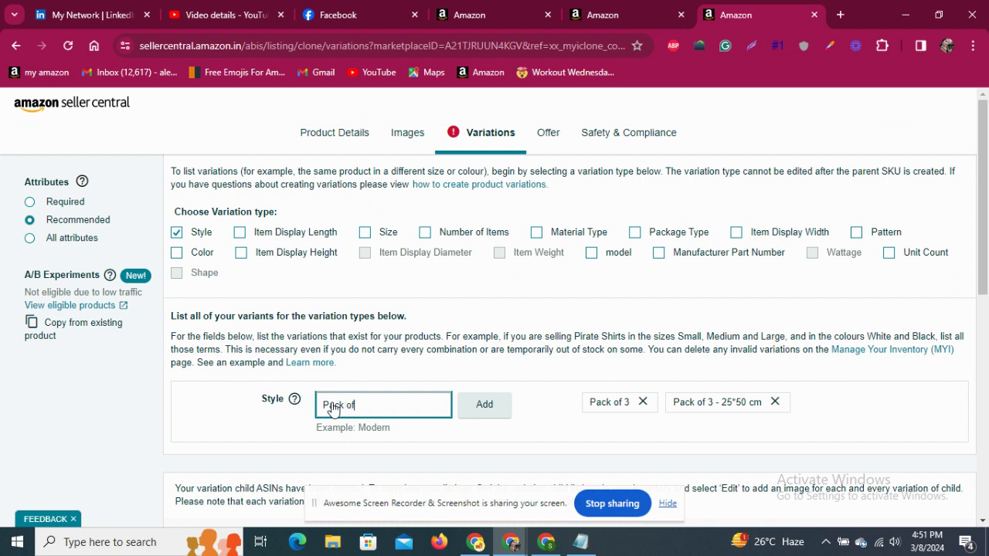
text(6)
click(479, 407)
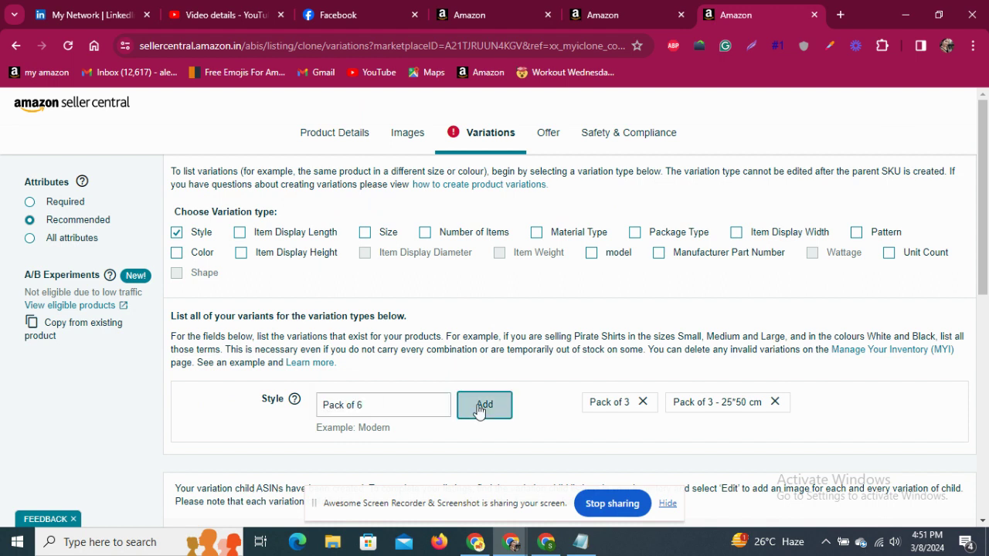
Add "Waffle_Pack of 3" as a fourth style variant, following the Orange Paper product's style name
key(alt+Tab)
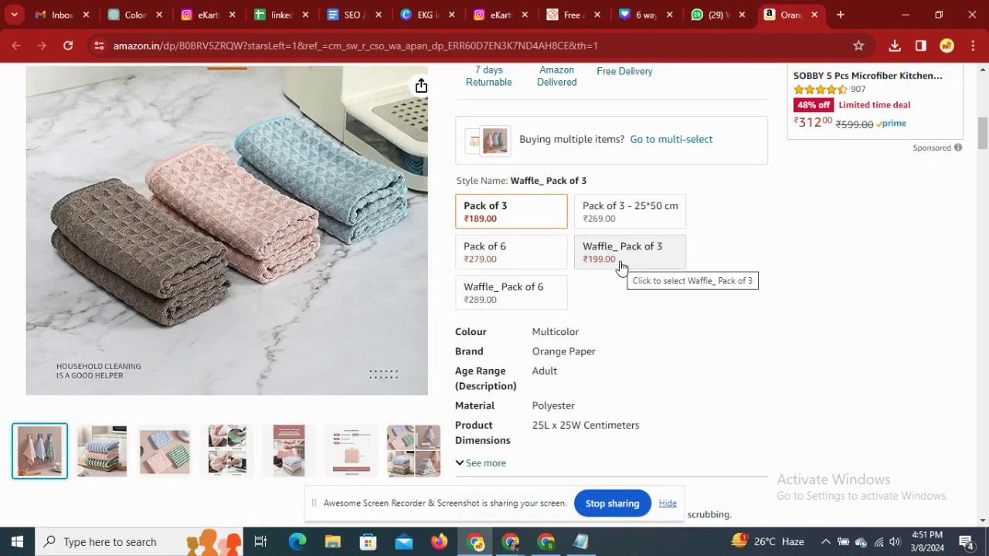
key(alt+Tab)
click(391, 415)
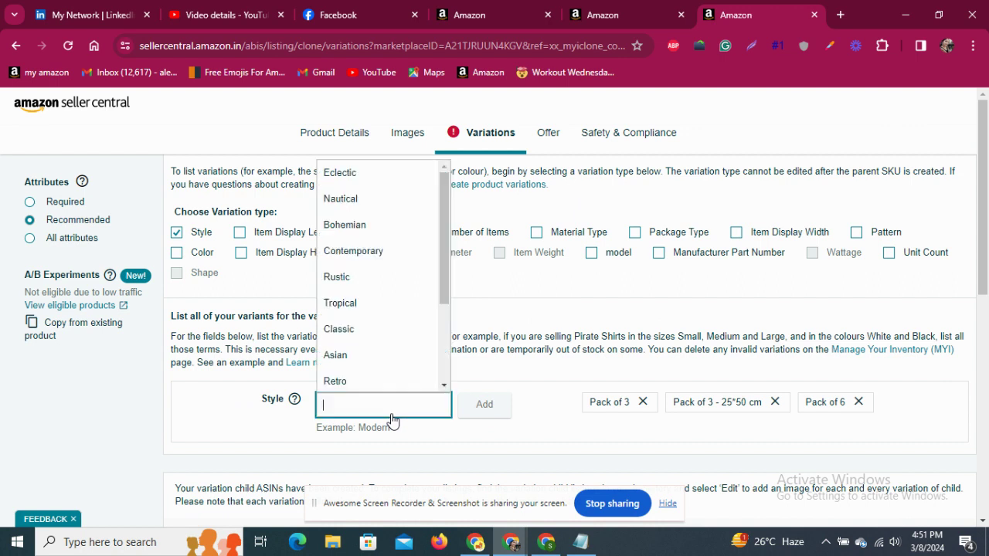
text(Waff)
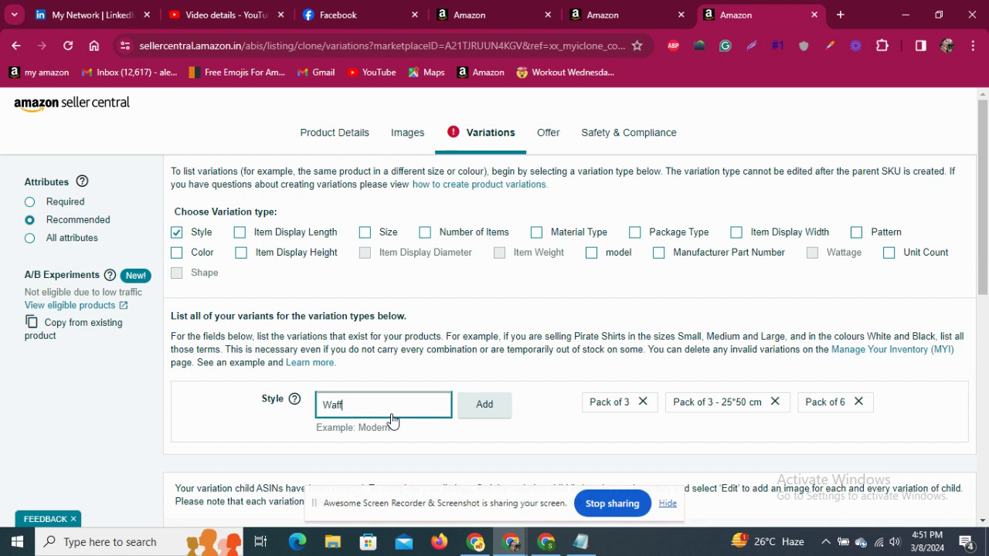
text(le)
key(alt+Tab)
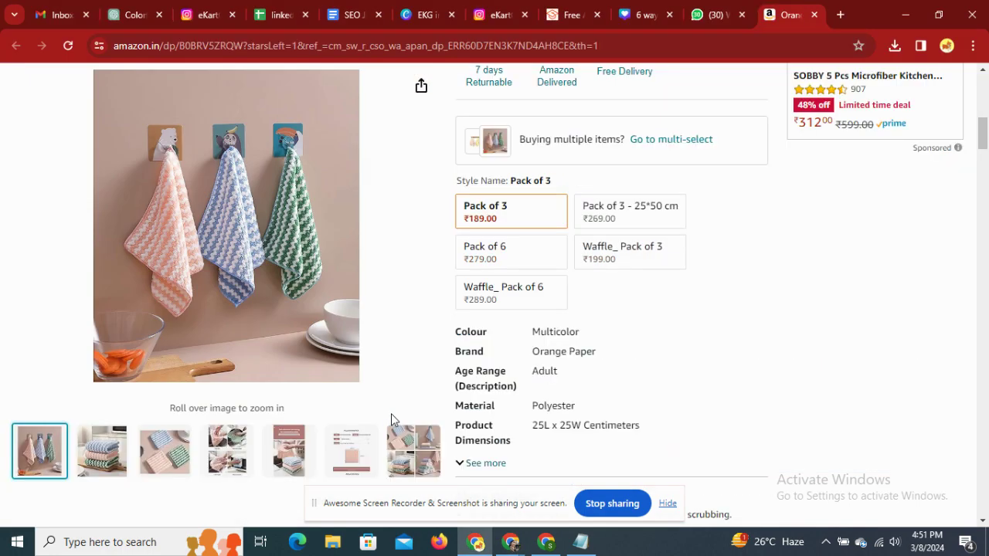
key(alt+Tab)
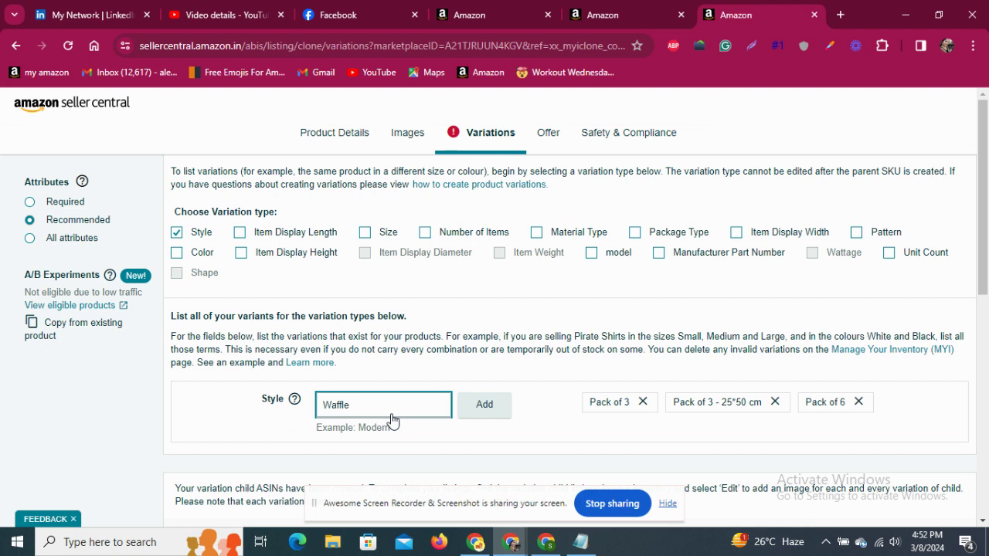
text(Pack of 3)
click(477, 404)
Add "Waffle_Pack of 6" as the fifth style variant, following the last option on the Orange Paper product page
key(alt+Tab)
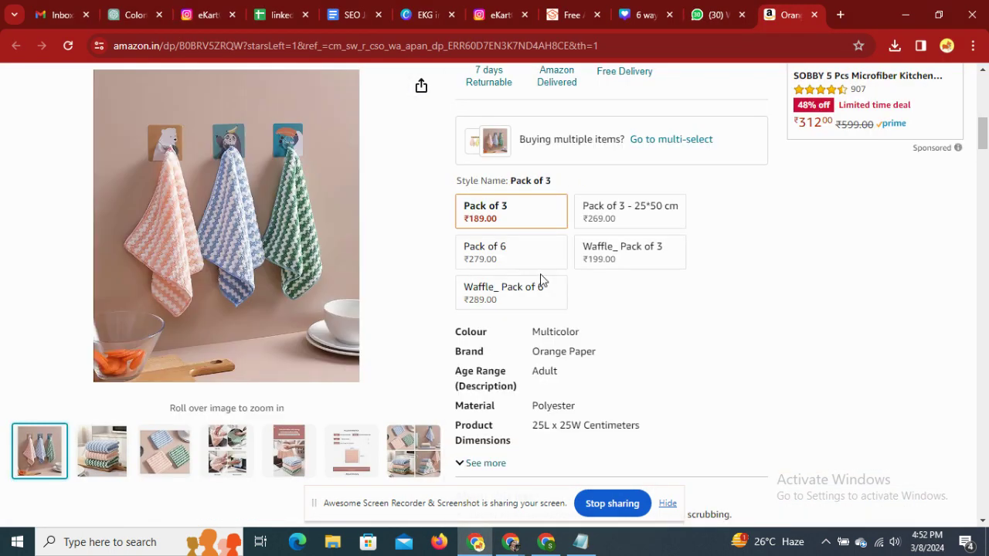
key(alt+Tab)
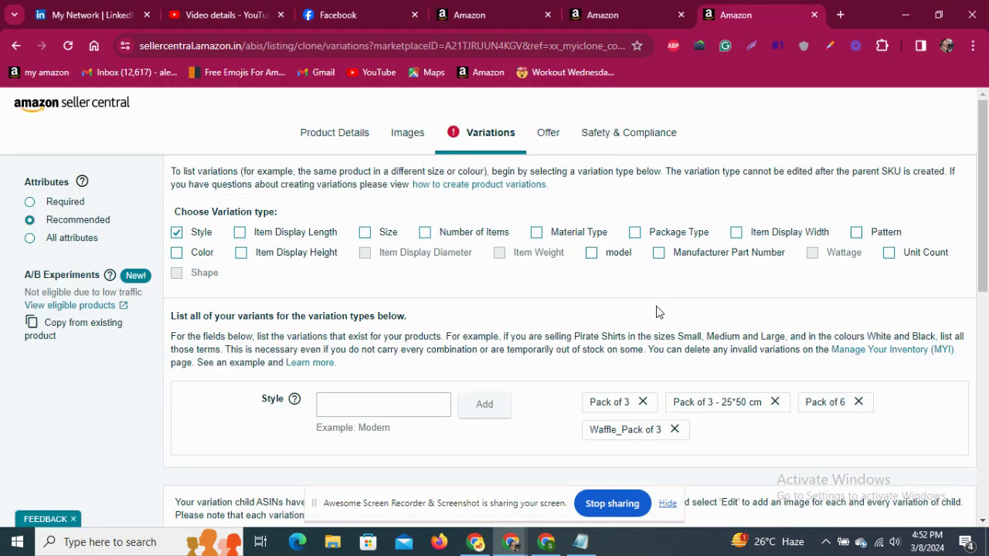
click(365, 409)
text(Wa)
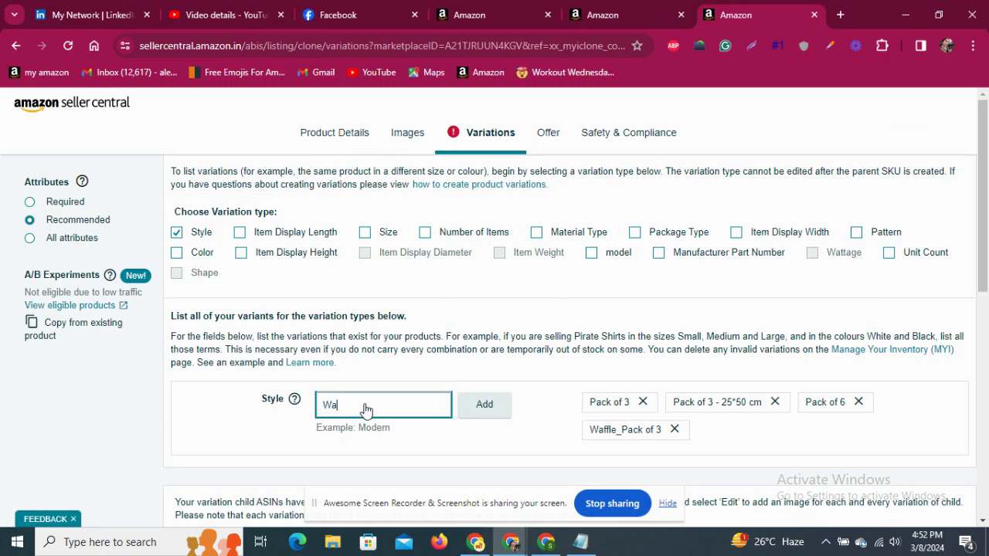
text(ffle)
key(alt+Tab)
key(alt+Tab)
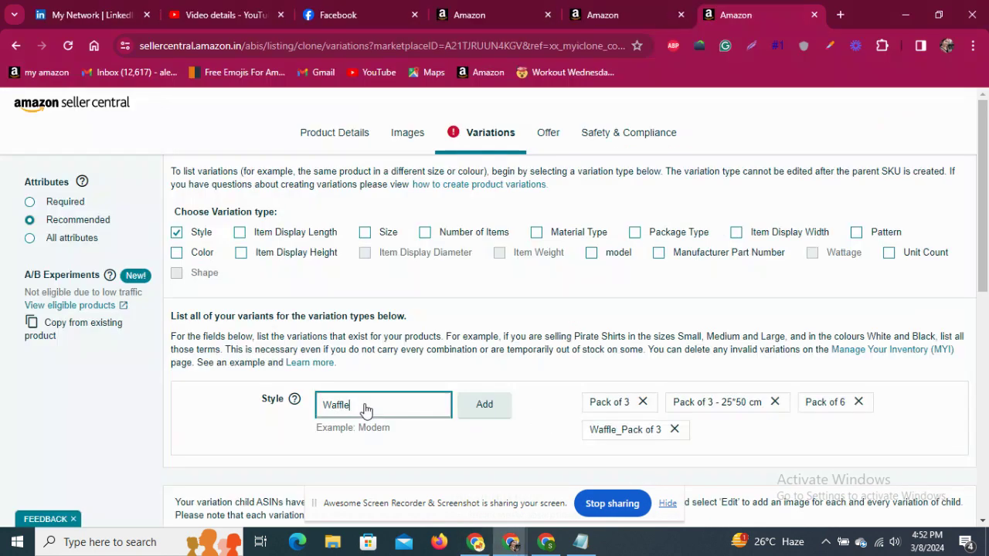
text(_Pack of 6)
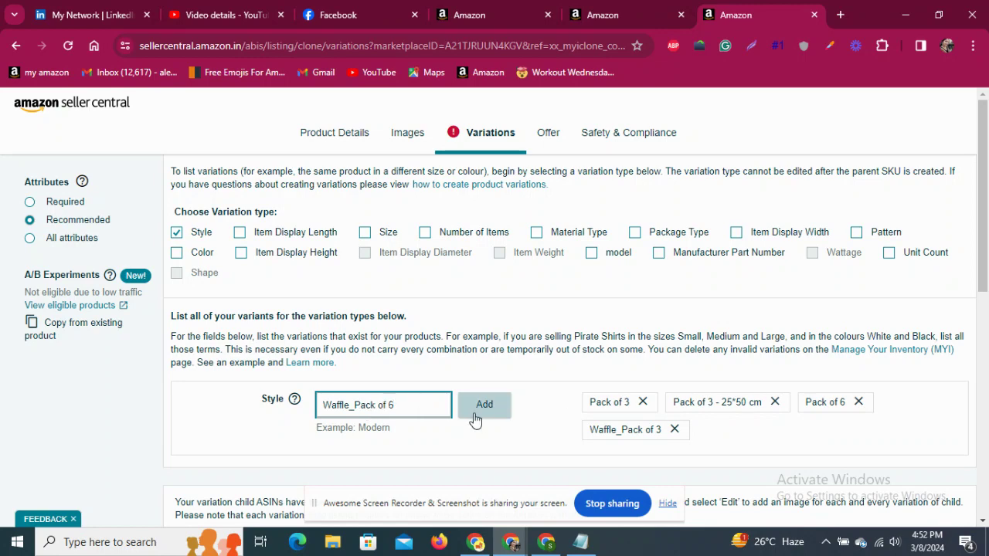
click(475, 416)
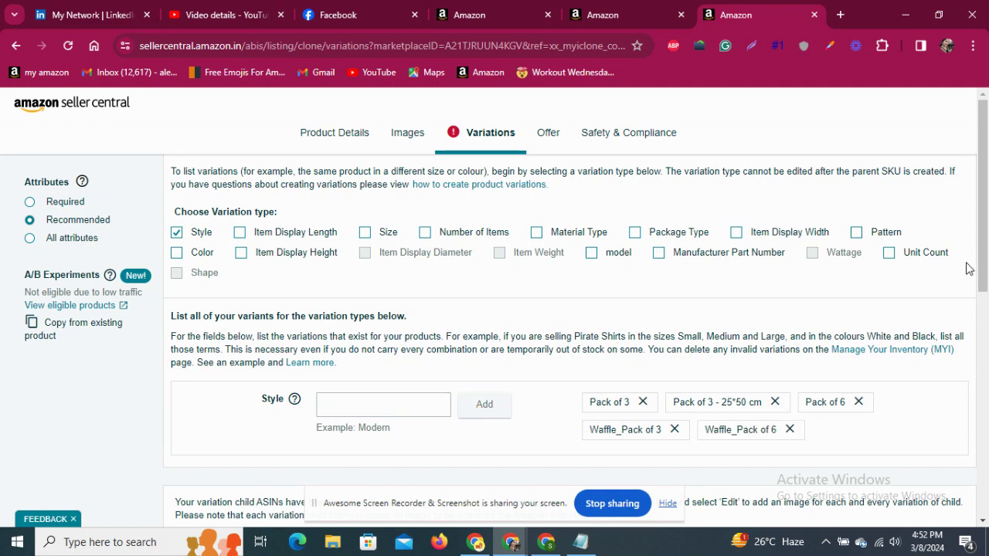
Copy the SKU G3-YDF6-EYFI from the Notepad note into the Pack of 3 variation's seller SKU
drag(986, 271, 986, 415)
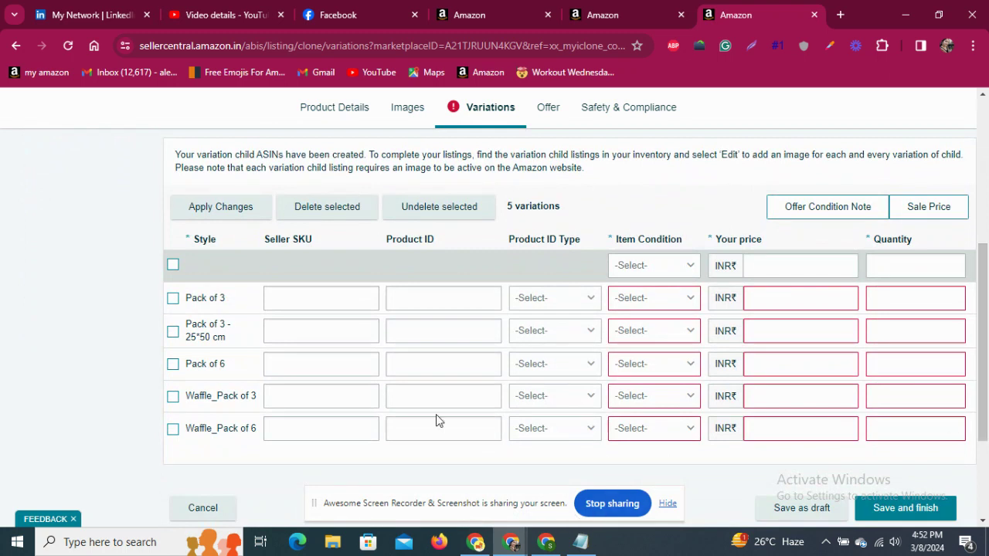
mouse_move(581, 543)
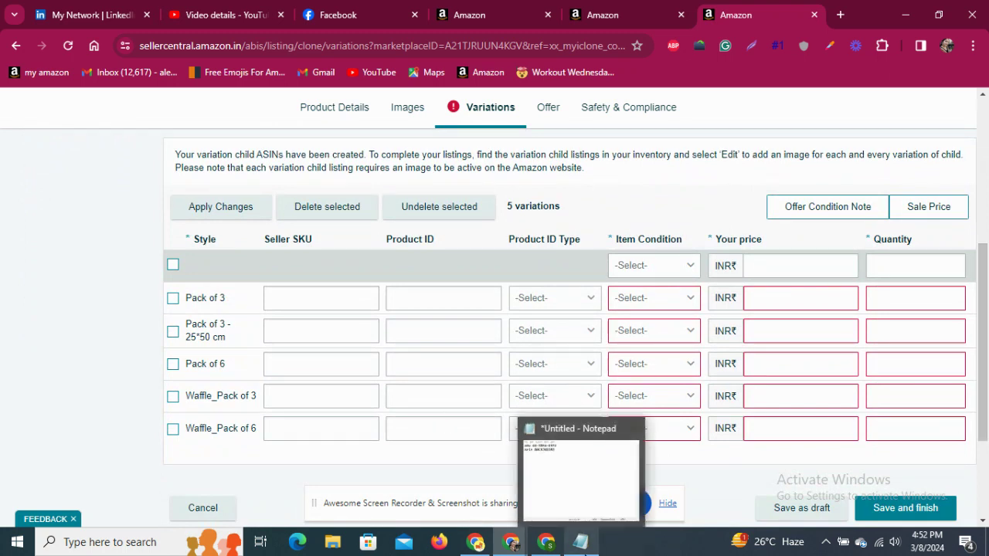
click(585, 545)
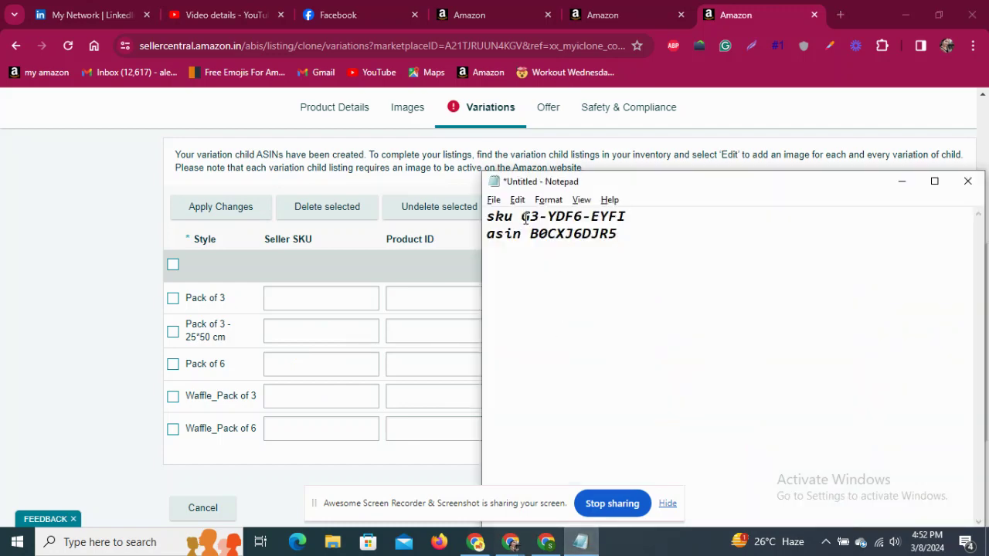
drag(522, 219, 647, 218)
key(ctrl+c)
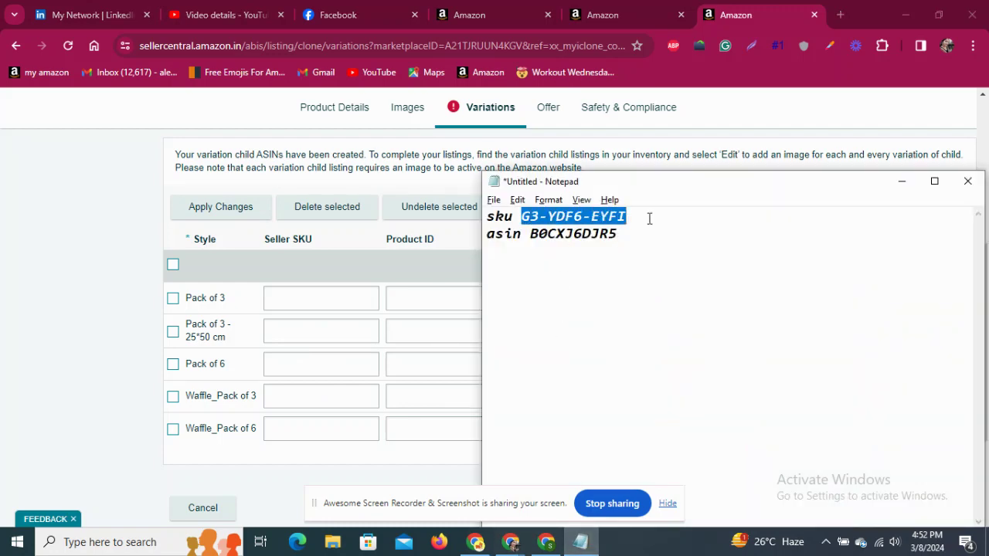
click(357, 296)
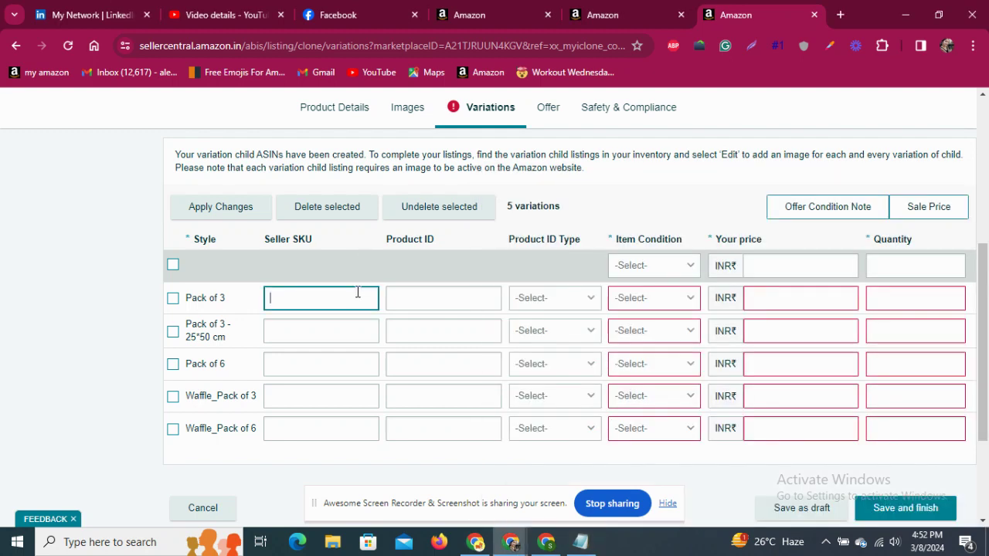
key(ctrl+v)
Copy the ASIN B0CXJ6DJR5 from the Notepad note into the Pack of 3 variation's product ID
click(580, 541)
drag(530, 234, 619, 245)
key(ctrl+c)
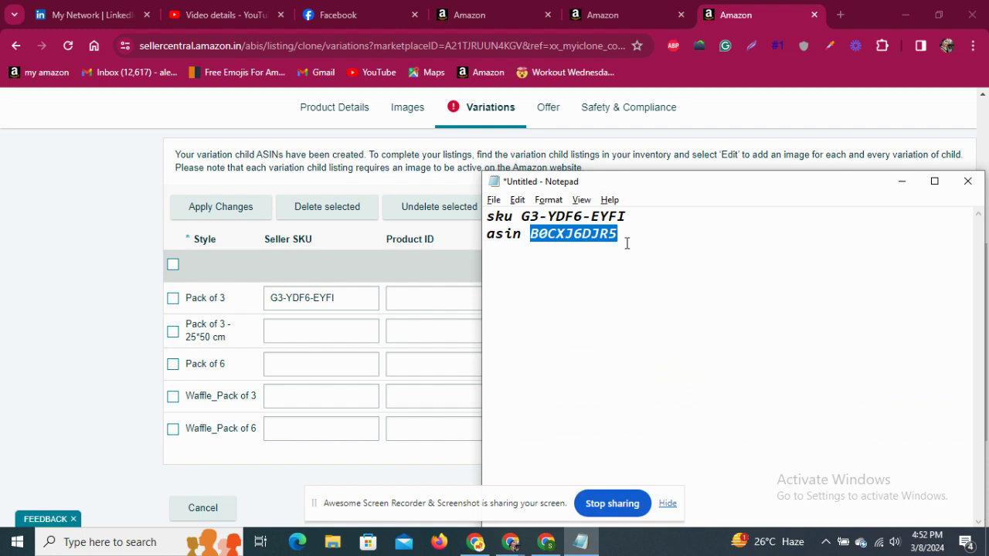
click(434, 309)
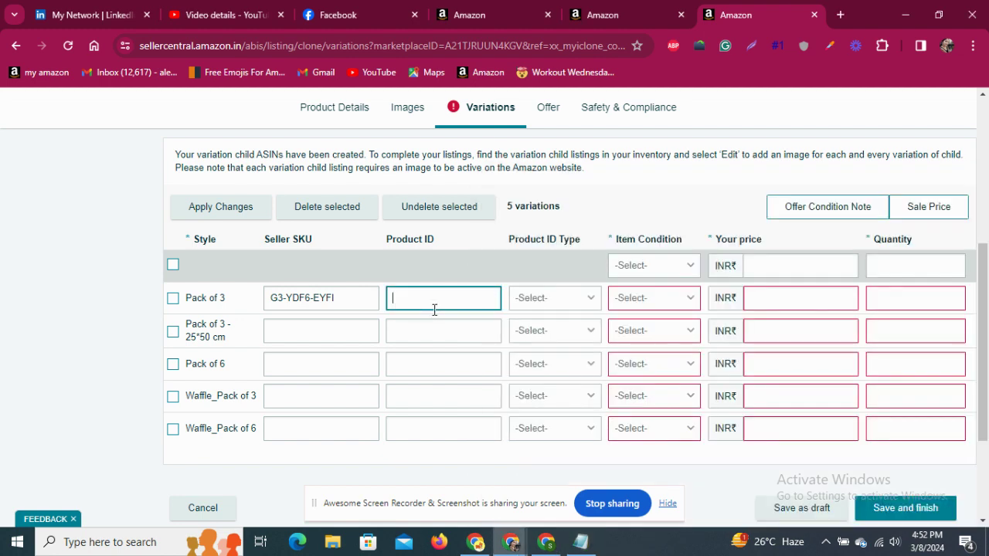
key(ctrl+v)
Set the Pack of 3 variation's product ID type to ASIN and its item condition to New
click(581, 303)
click(581, 304)
click(574, 326)
click(668, 303)
click(655, 330)
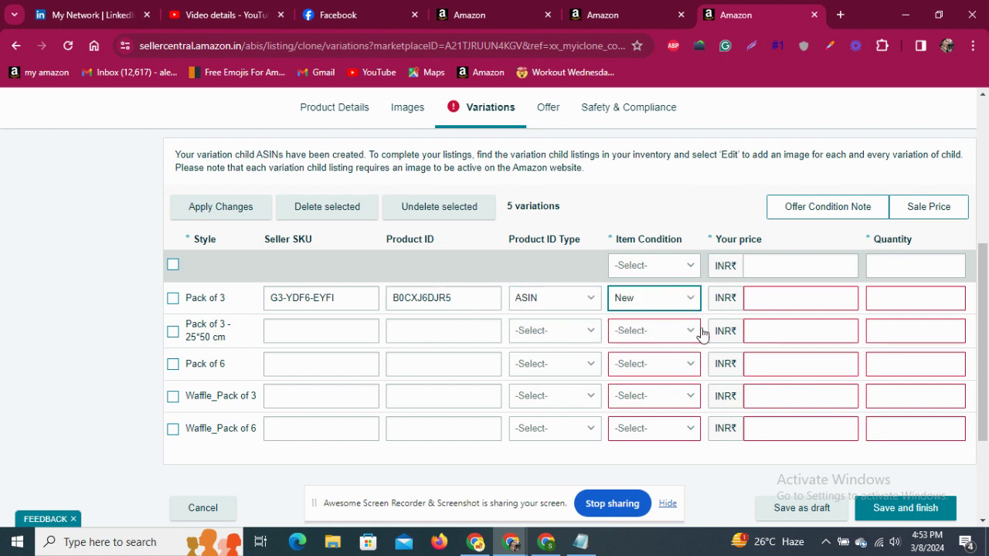